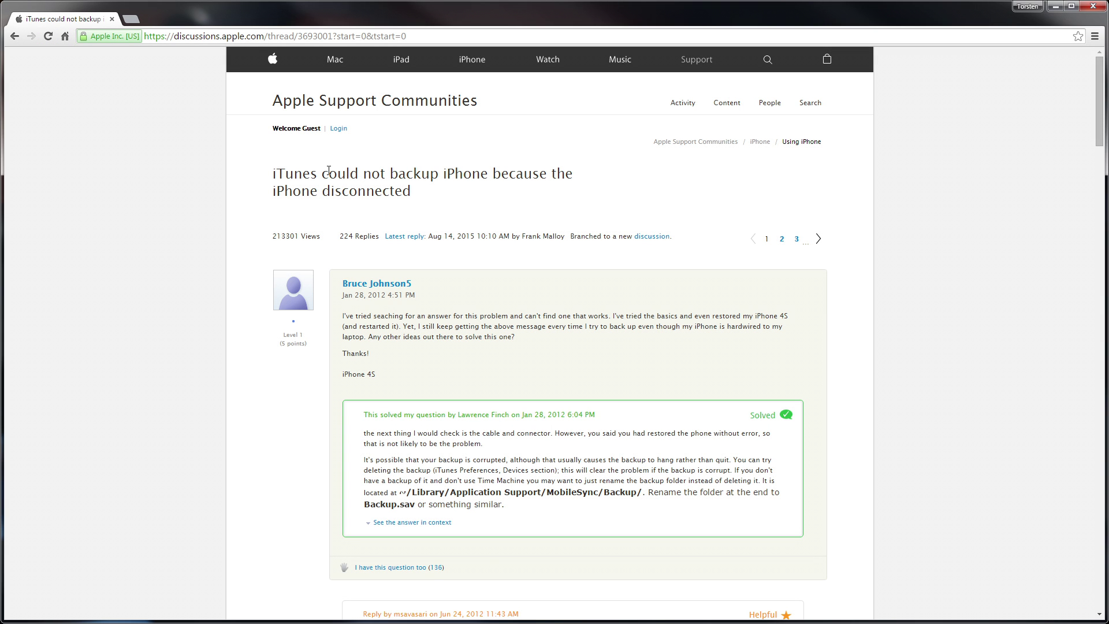
Highlight the iTunes backup thread title, then clear the selection.
triple_click(275, 174)
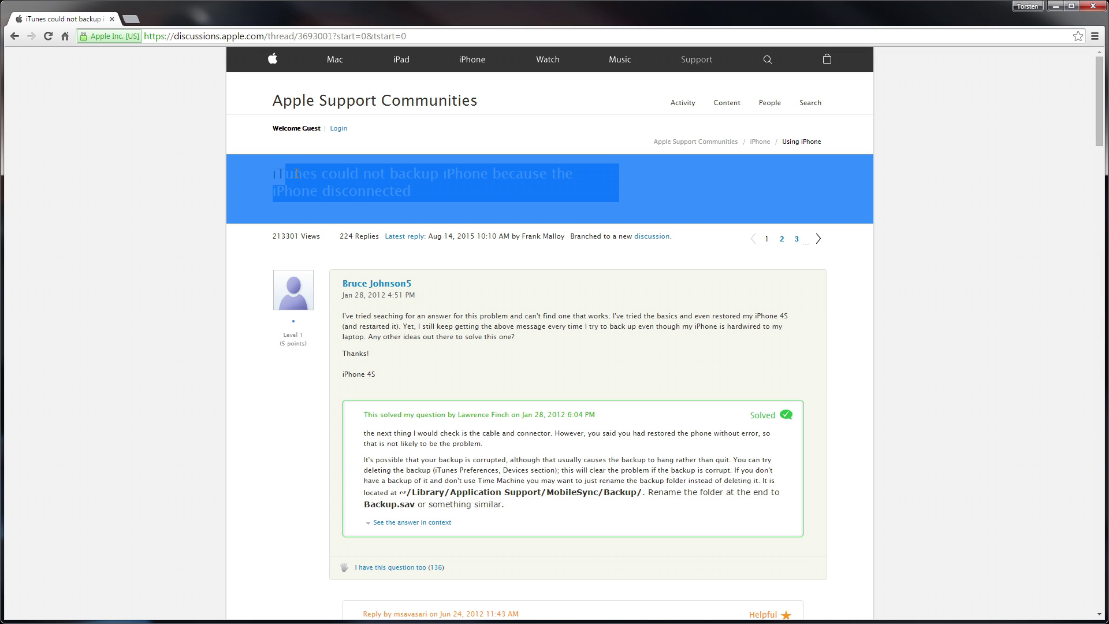
left_click(309, 174)
left_click_drag(274, 173, 411, 191)
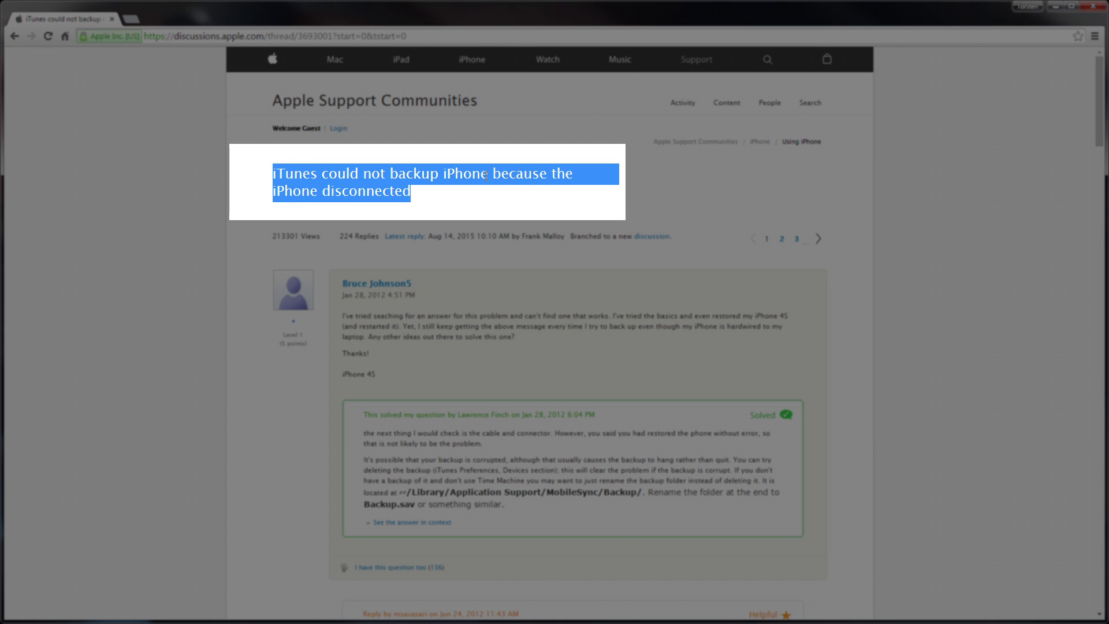
left_click(392, 180)
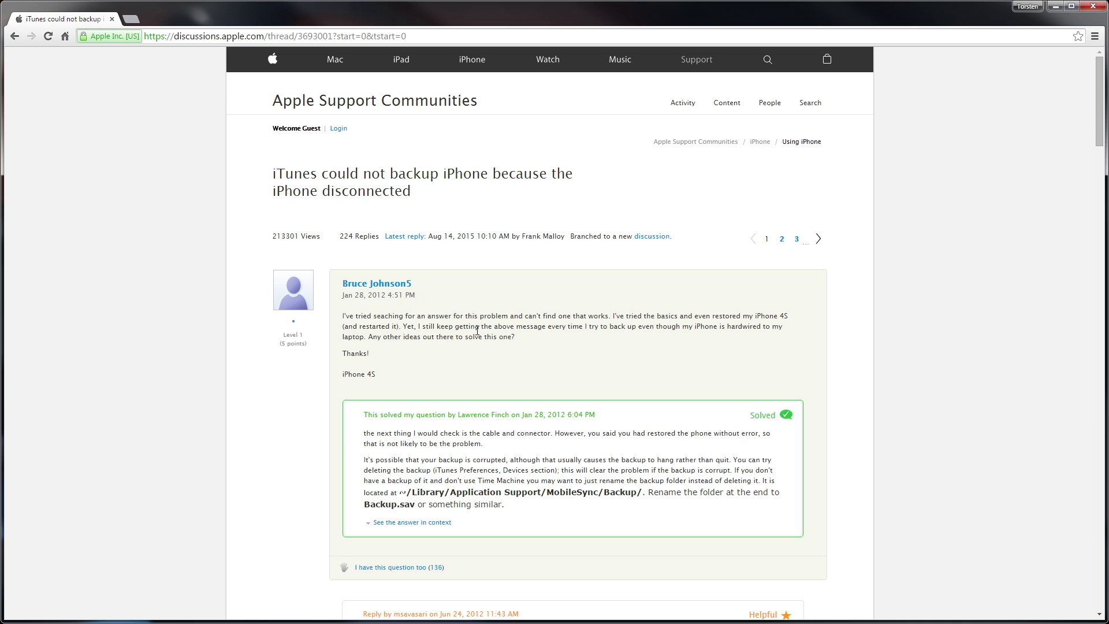
Scroll through the backup thread and bring up the System control panel window beside it.
scroll(477, 331, "down", 20)
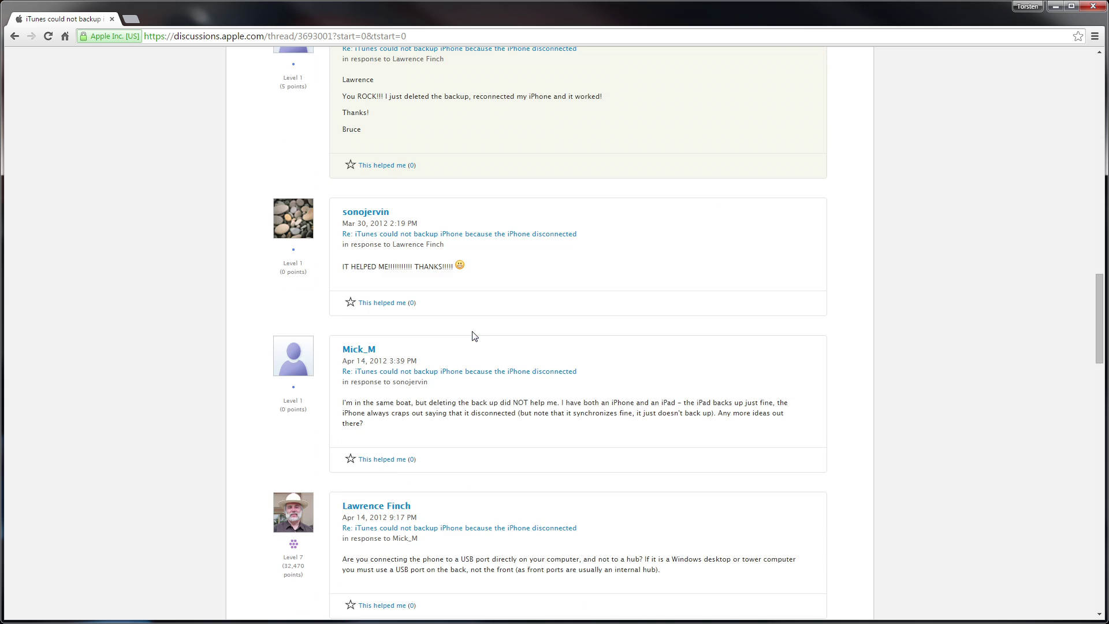
scroll(474, 335, "down", 5)
scroll(494, 340, "down", 5)
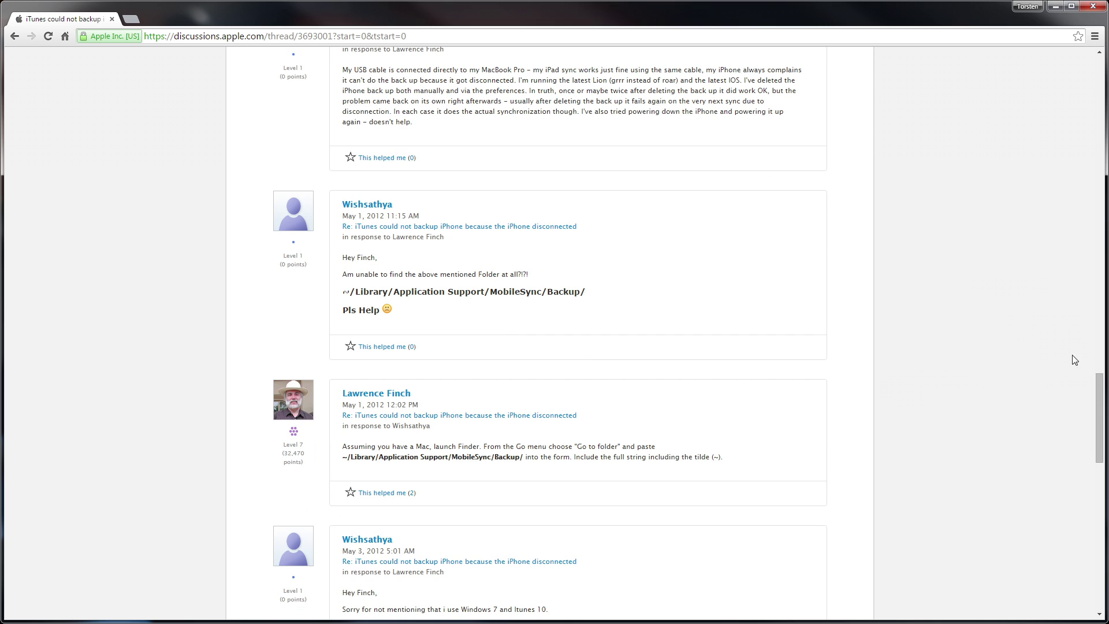
left_click_drag(1100, 386, 1049, 86)
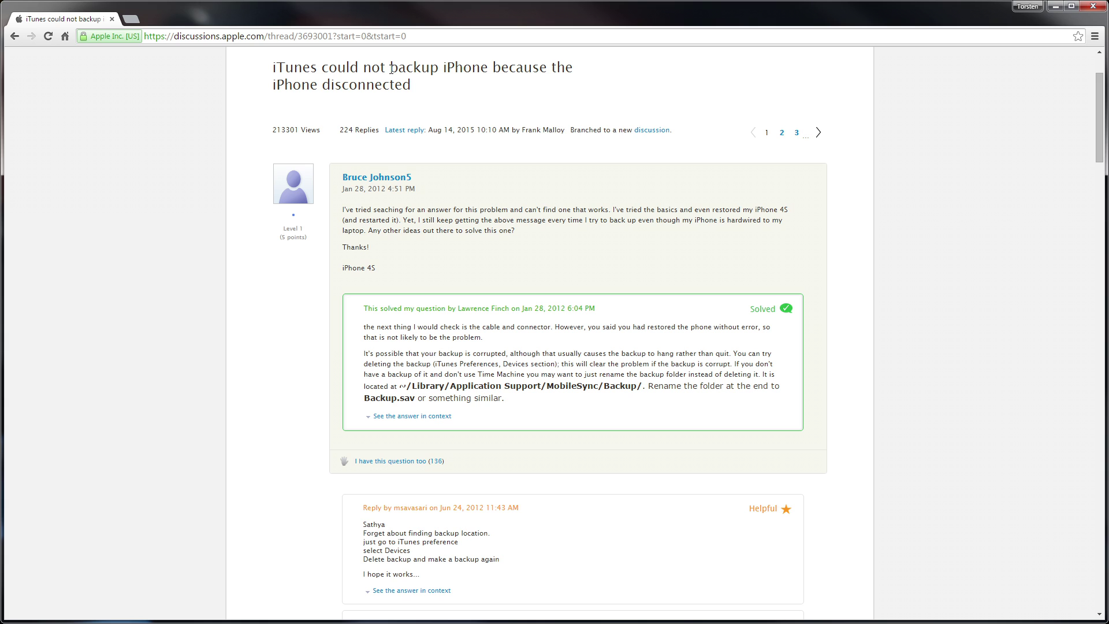
scroll(411, 146, "up", 2)
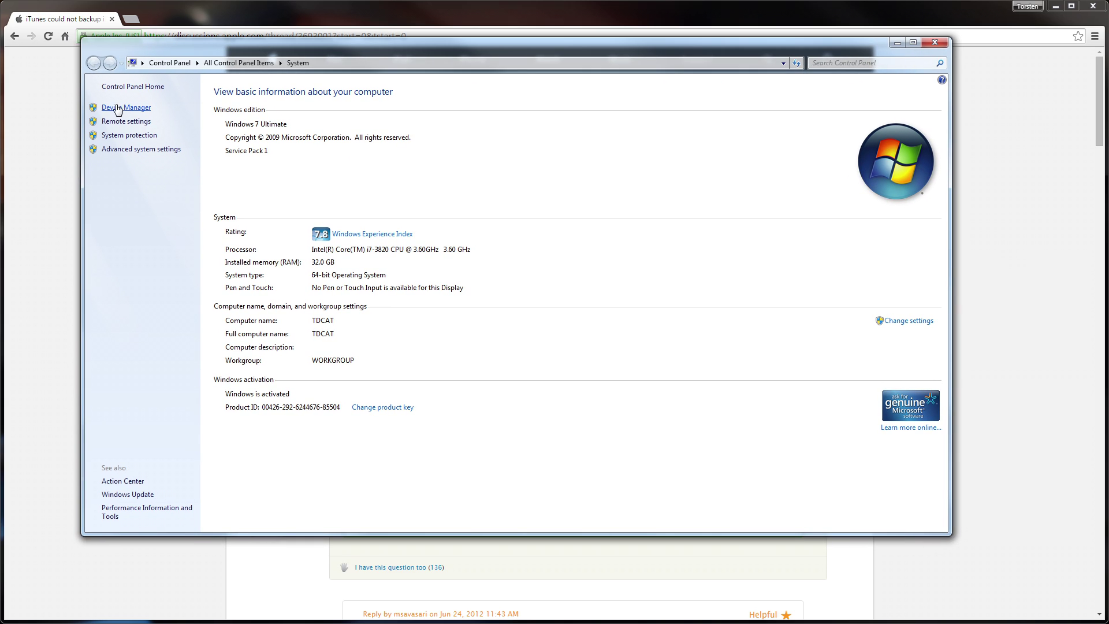
Launch Device Manager, collapse Sound, video and game controllers, and expand Universal Serial Bus controllers.
left_click(117, 108)
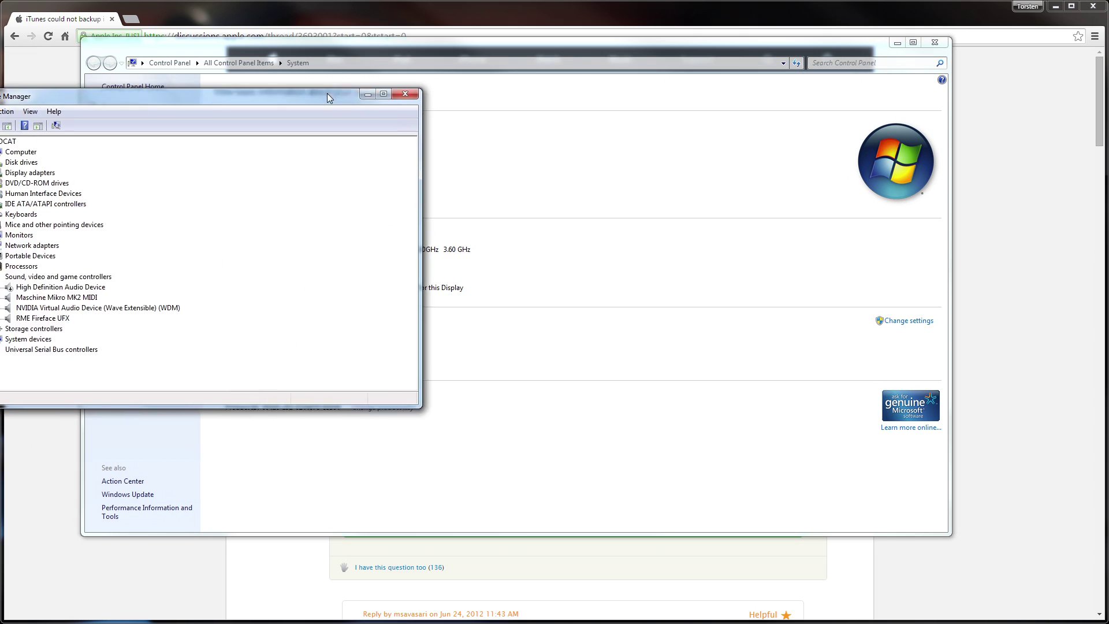
left_click_drag(327, 93, 429, 44)
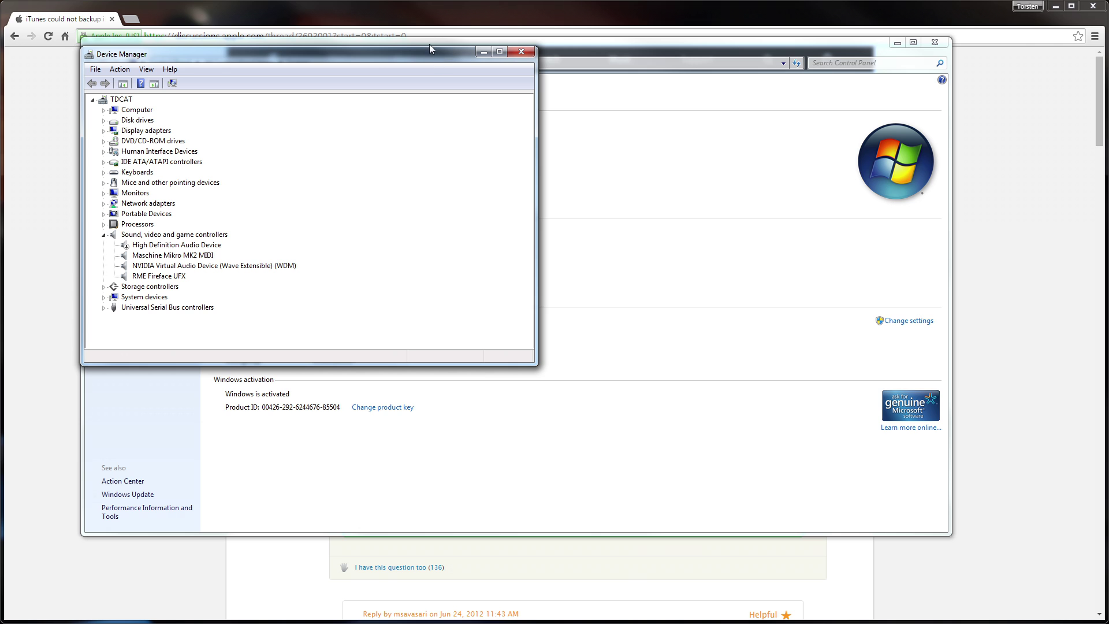
left_click(104, 235)
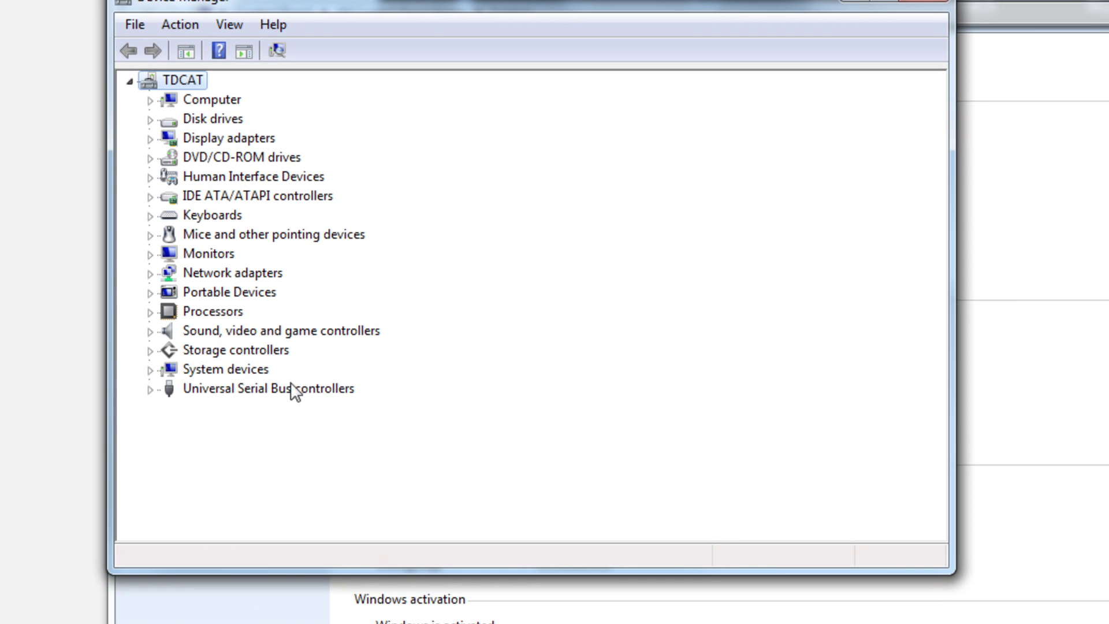
left_click(150, 389)
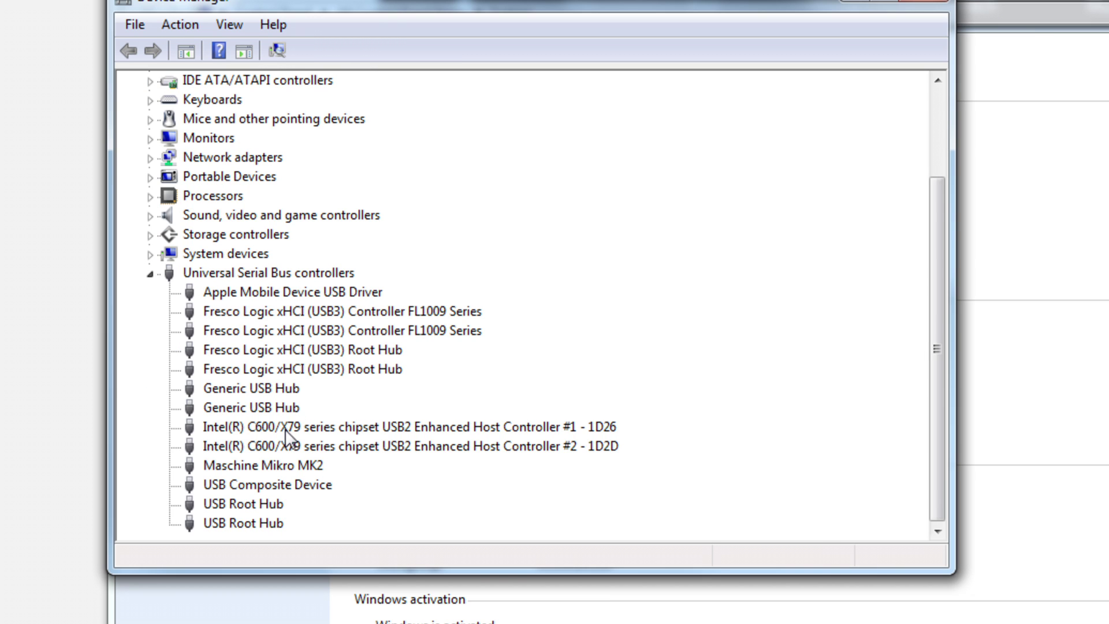
Inspect the Fresco Logic USB3 controllers, root hub, and Intel USB2 Host Controllers 1D26 and 1D2D.
left_click(304, 313)
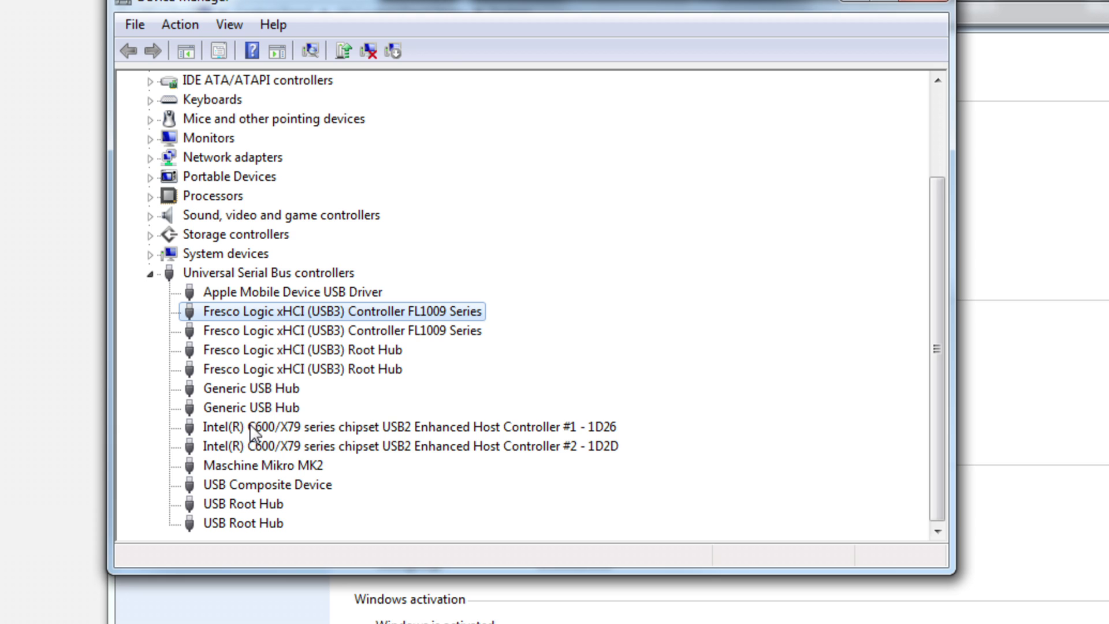
left_click(280, 427)
left_click(269, 450)
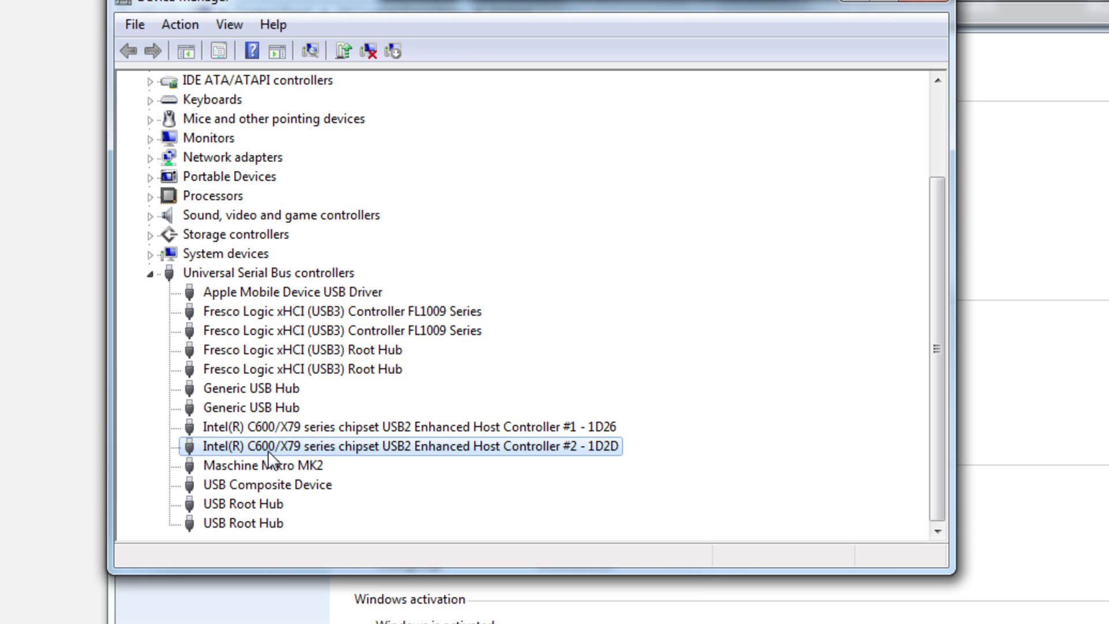
left_click(282, 428)
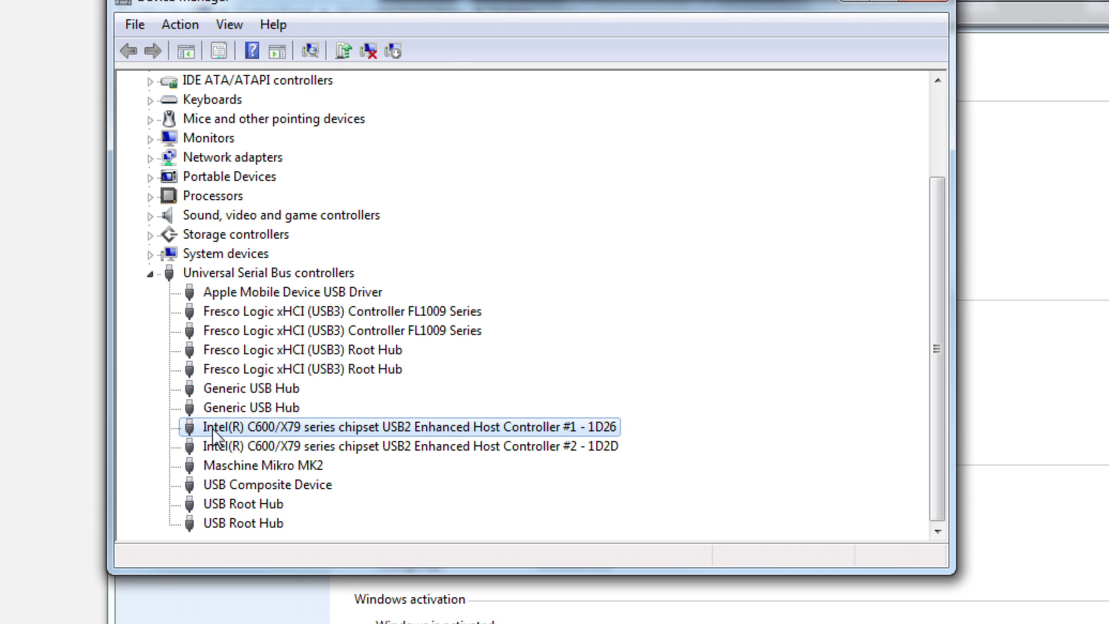
left_click(236, 445)
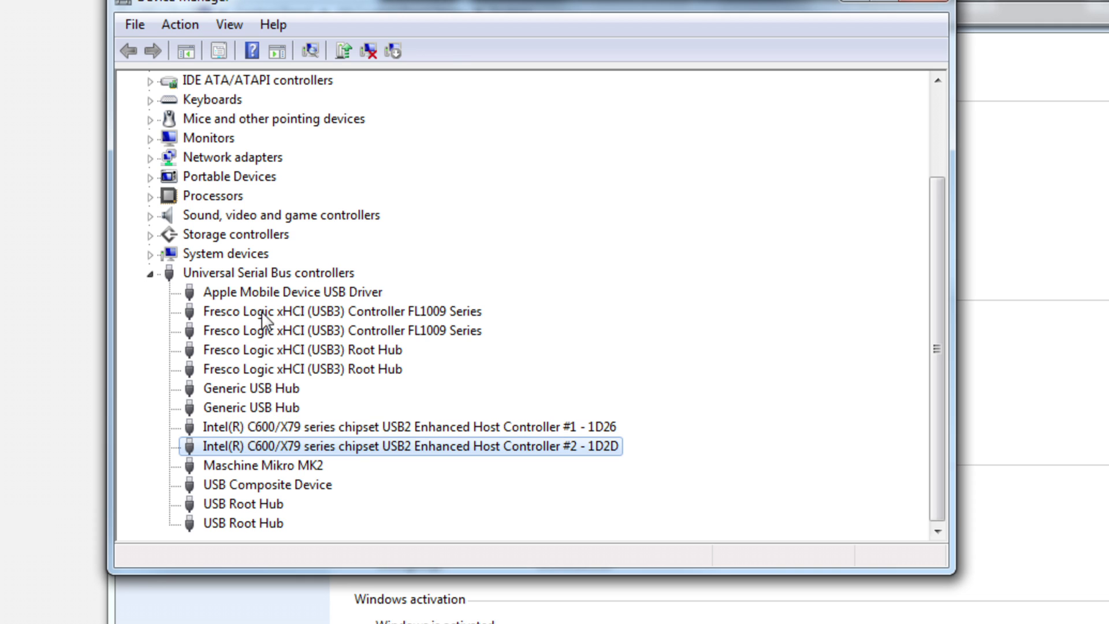
left_click(278, 312)
left_click(353, 331)
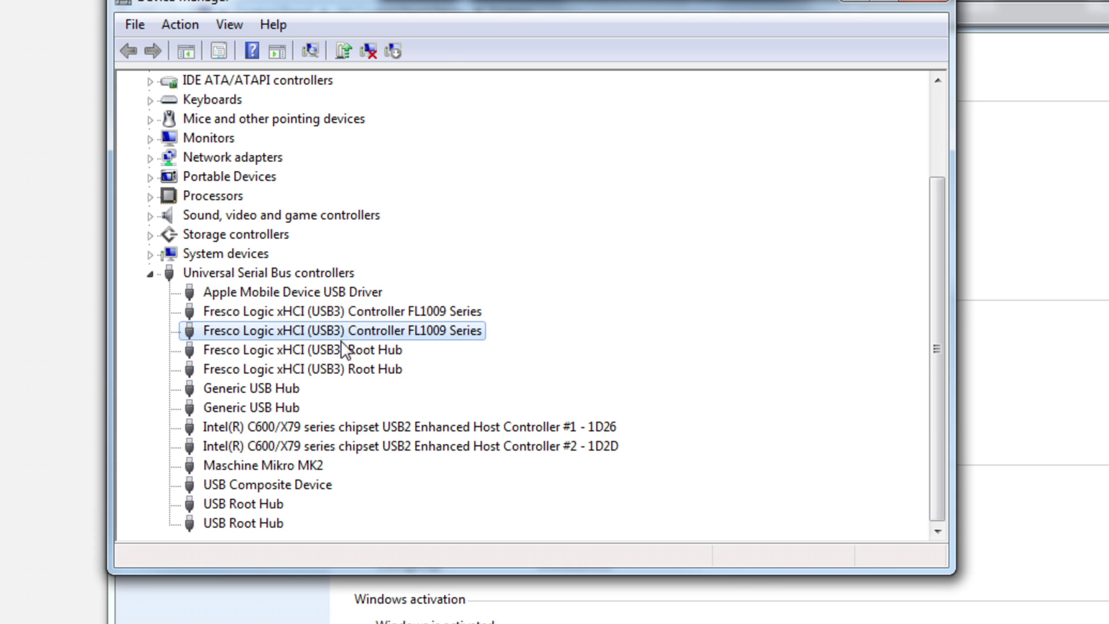
left_click(341, 347)
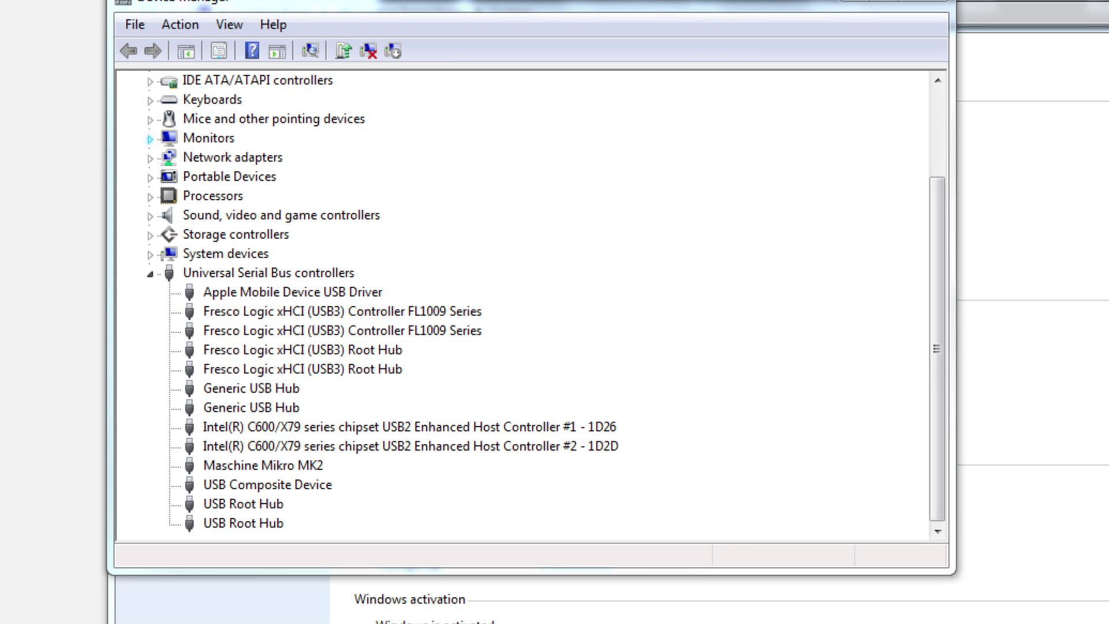
Open the Computer window with Win+E and select the TD6Plus portable device.
key("super+e")
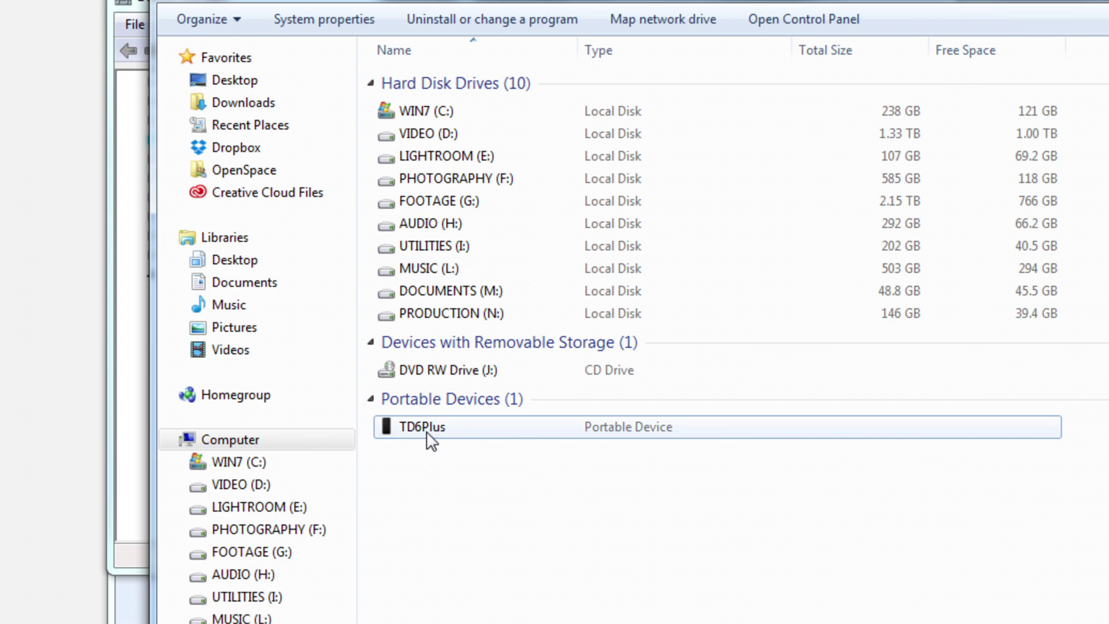
left_click(489, 429)
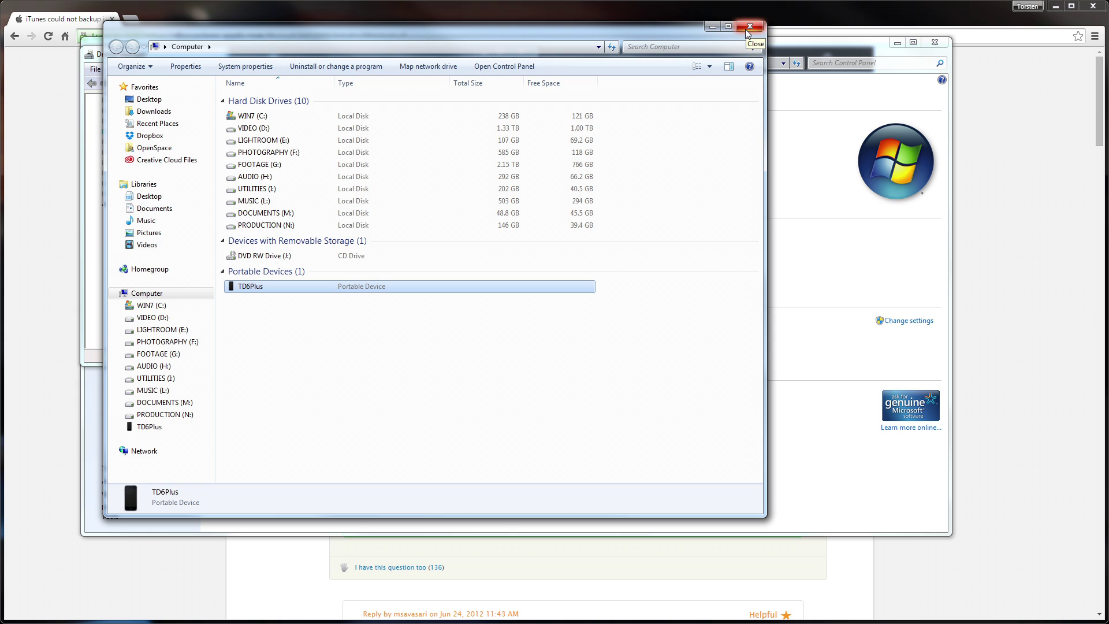
Minimize Computer, select Intel USB2 Enhanced Host Controller #1 - 1D26, and show the View choices.
left_click(711, 26)
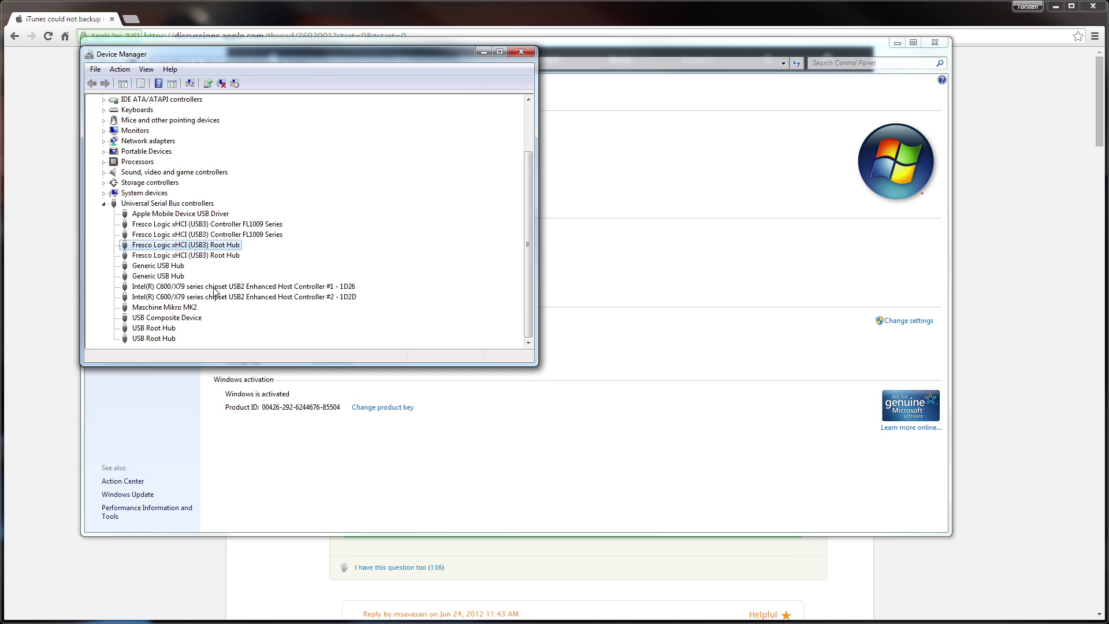
left_click(235, 287)
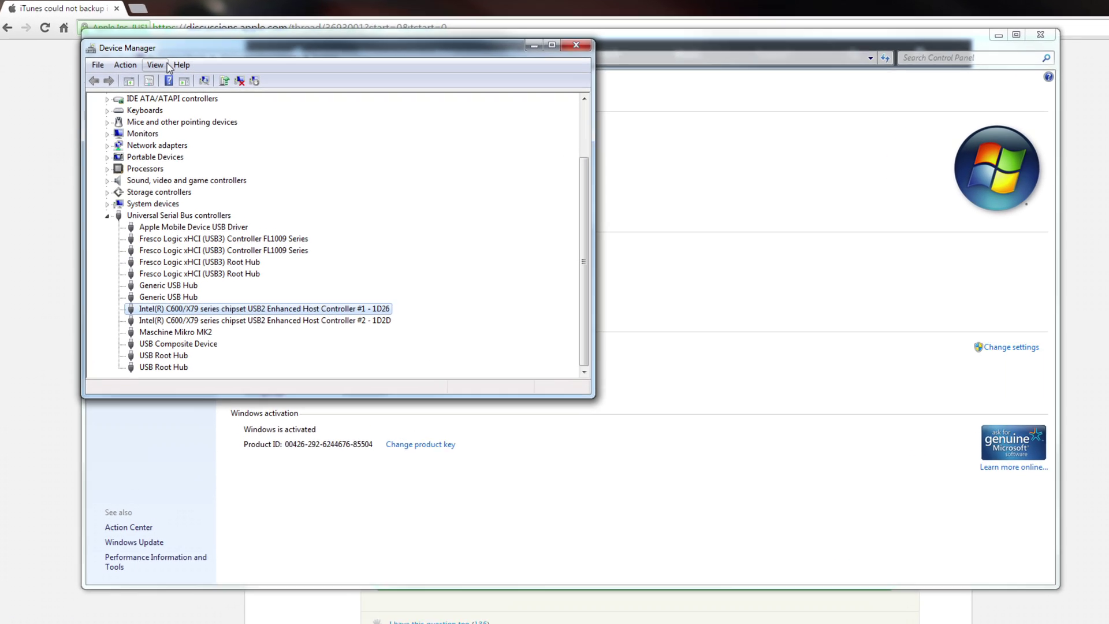
left_click(126, 70)
Switch Device Manager's view to Devices by connection.
mouse_move(182, 51)
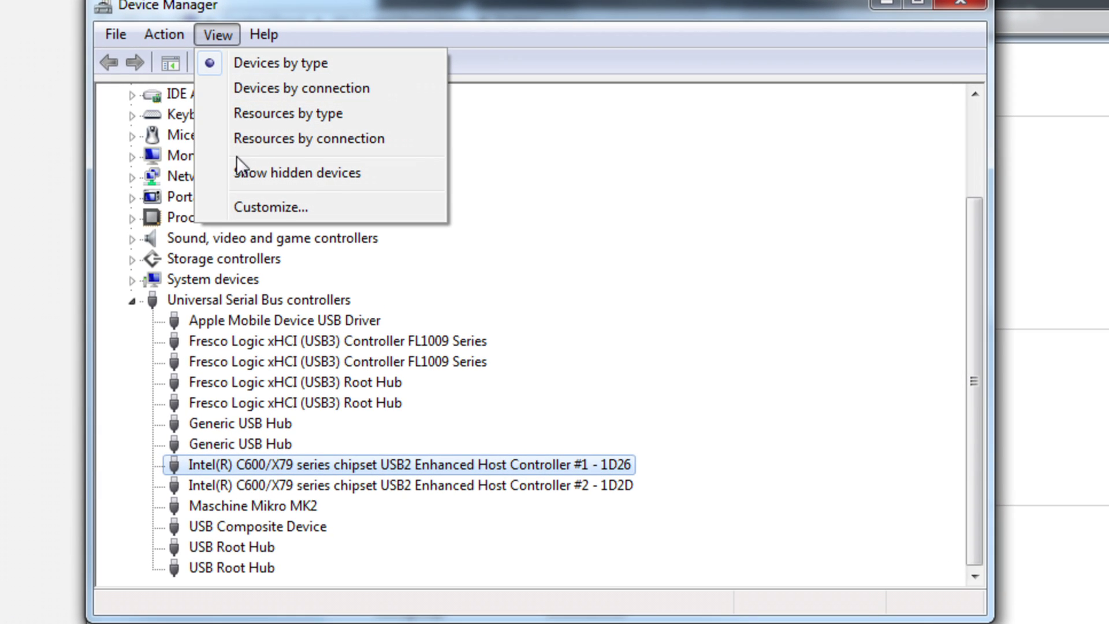
left_click(214, 131)
left_click(208, 32)
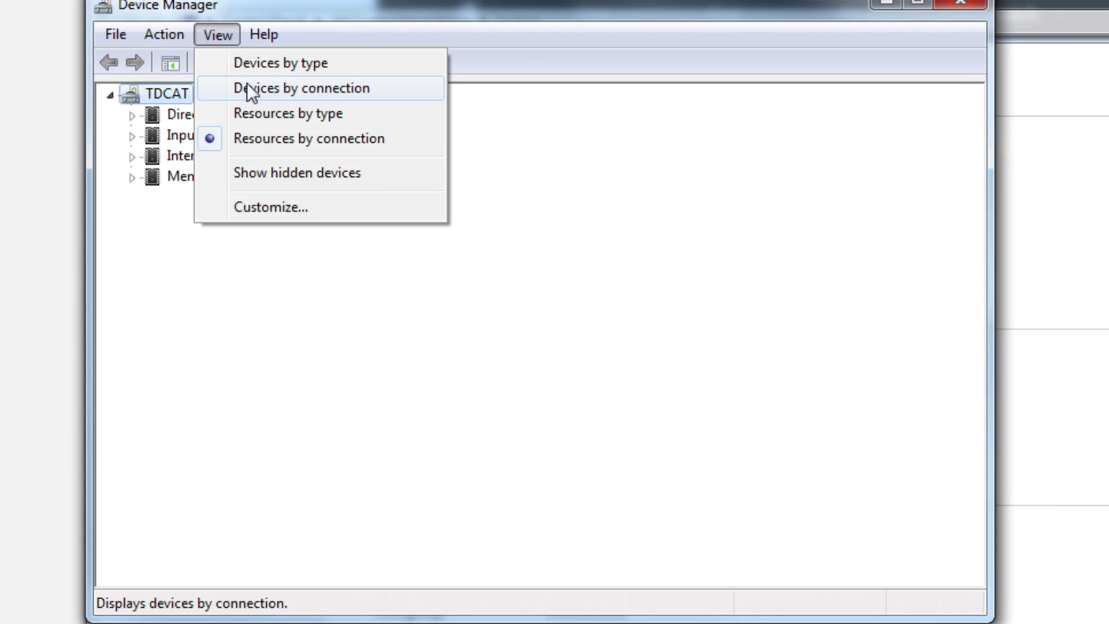
left_click(265, 87)
scroll(280, 390, "down", 6)
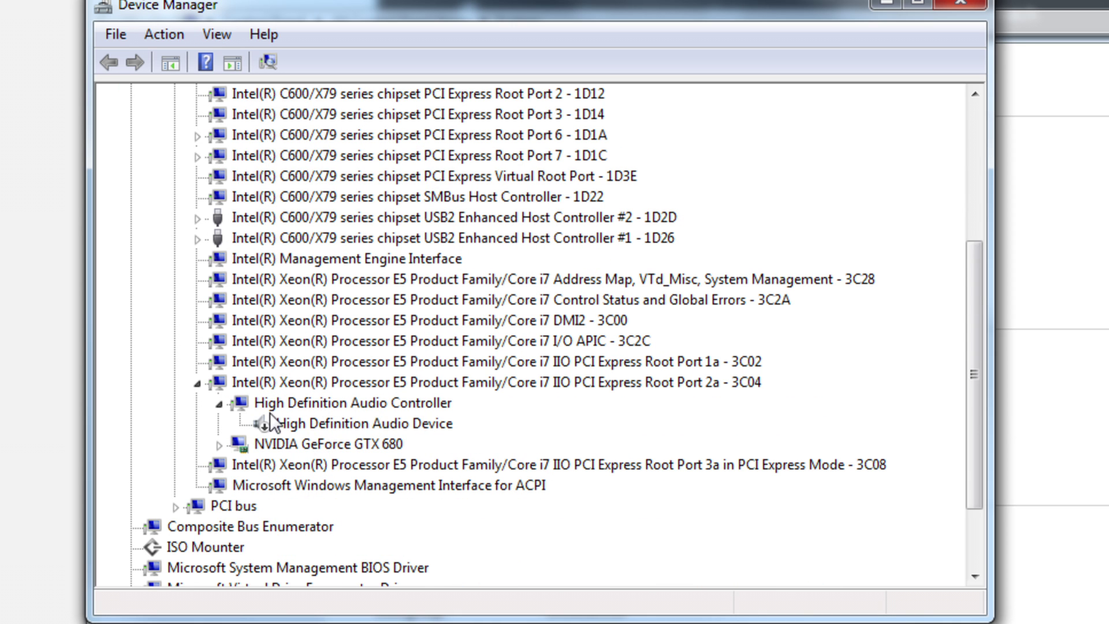
scroll(320, 426, "up", 2)
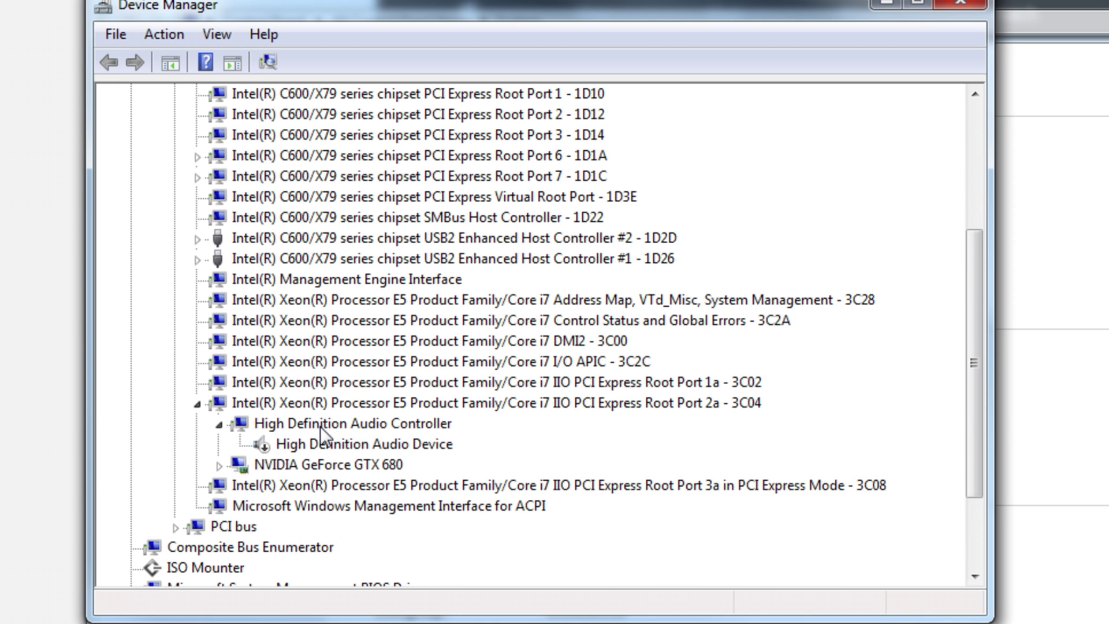
Expand Host Controller #1 - 1D26 through USB Root Hub and Generic USB Hub to reveal Apple iPhone.
left_click(197, 238)
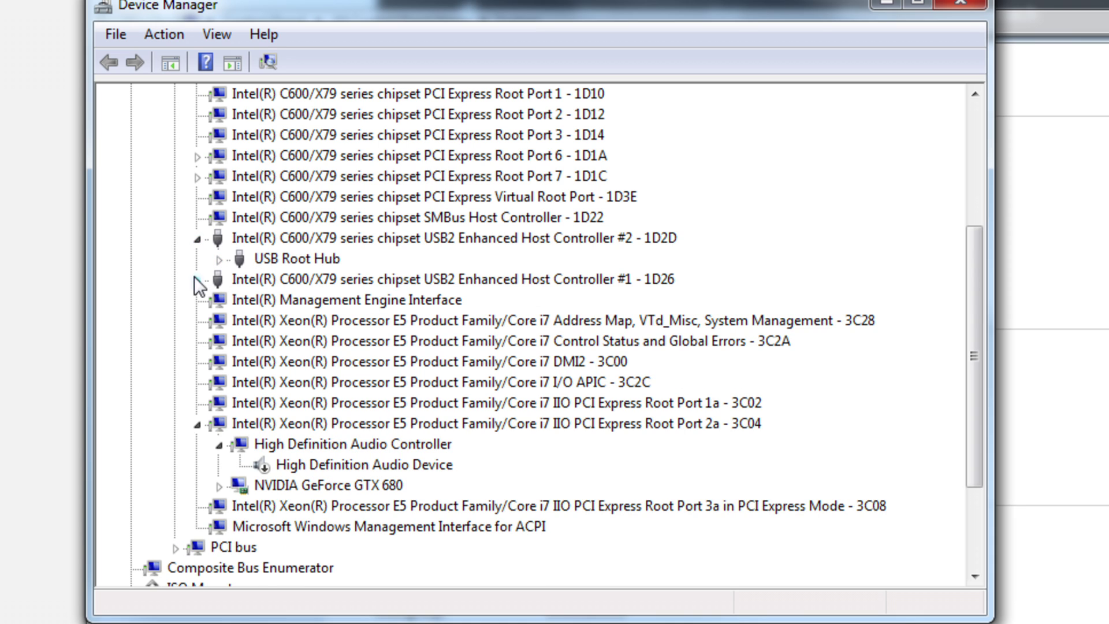
left_click(197, 280)
left_click(229, 301)
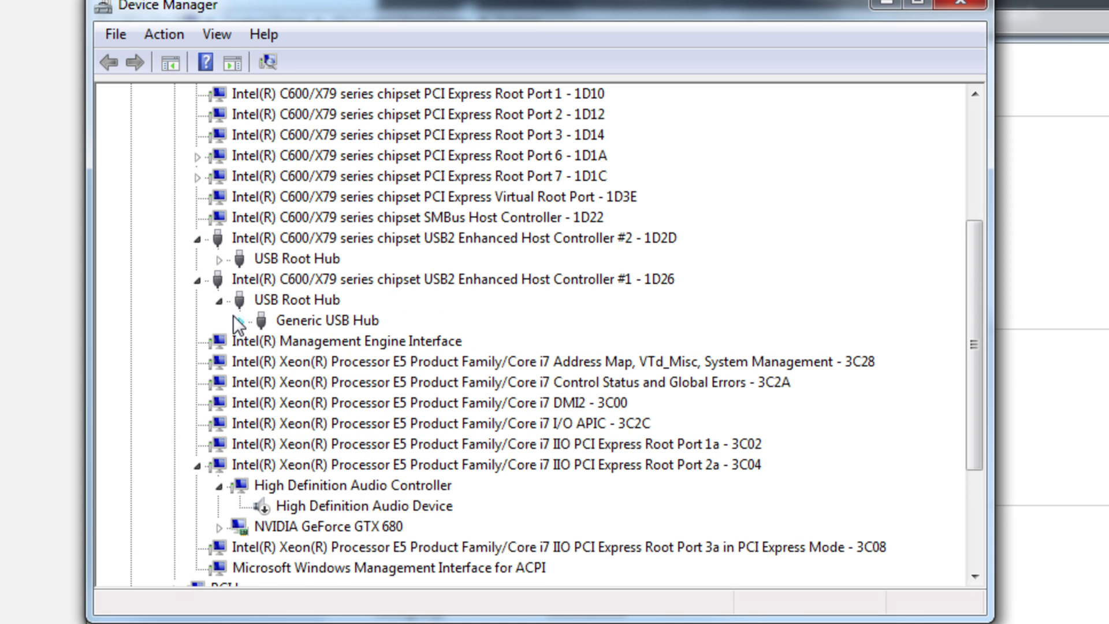
left_click(240, 319)
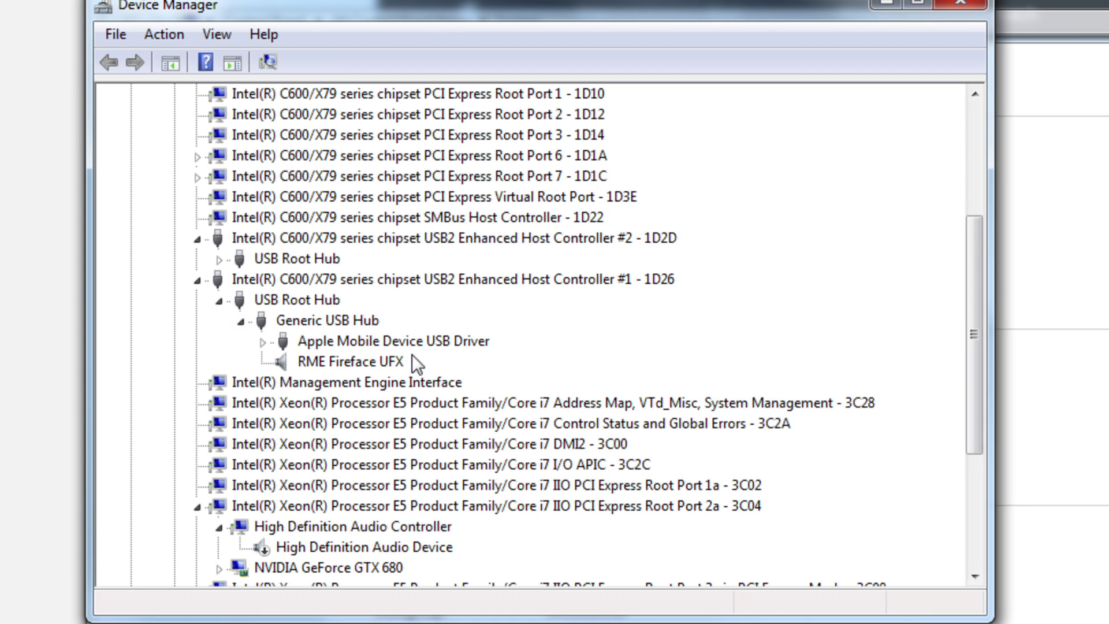
left_click(263, 342)
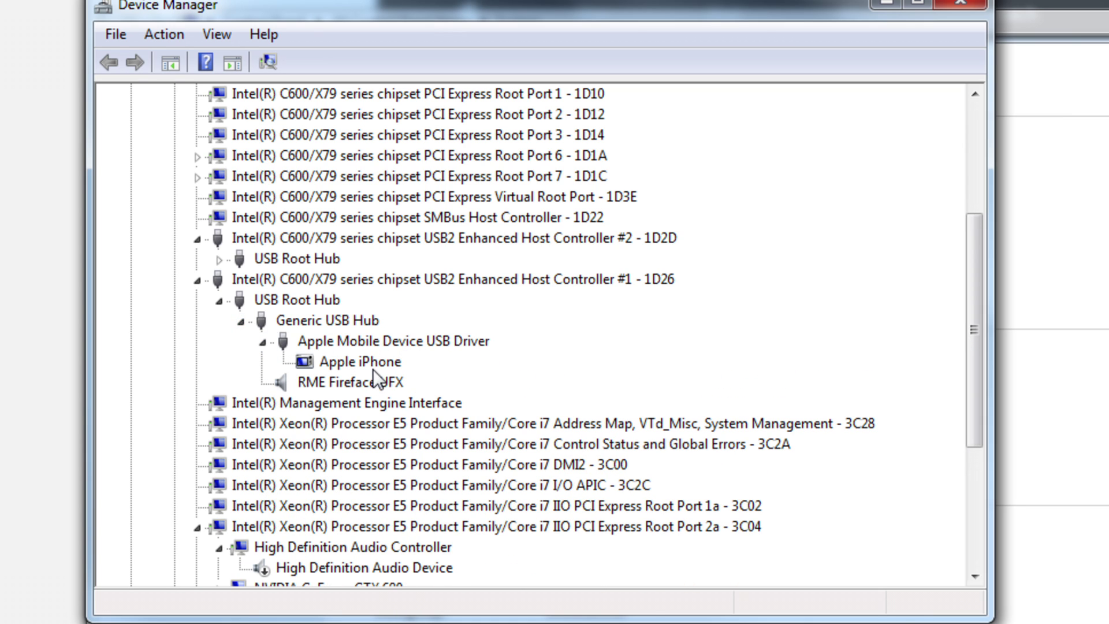